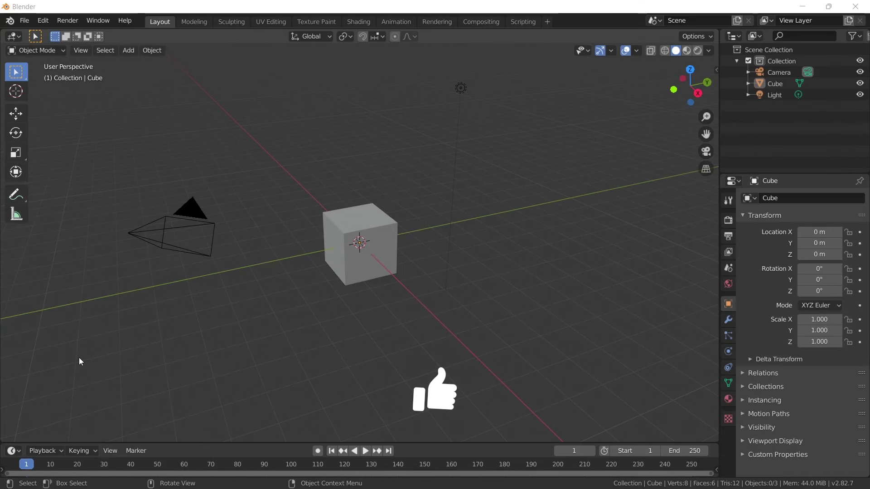
Step: Delete the default cube, leaving only the camera and light
click(352, 271)
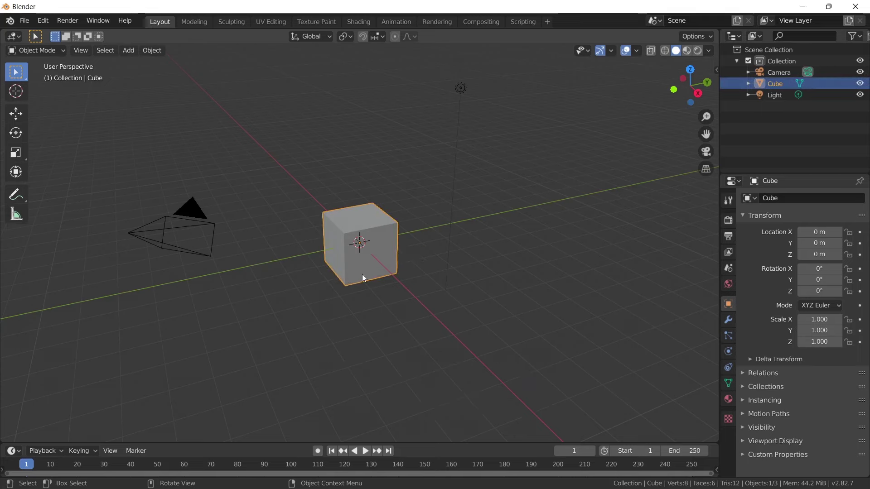
key(x)
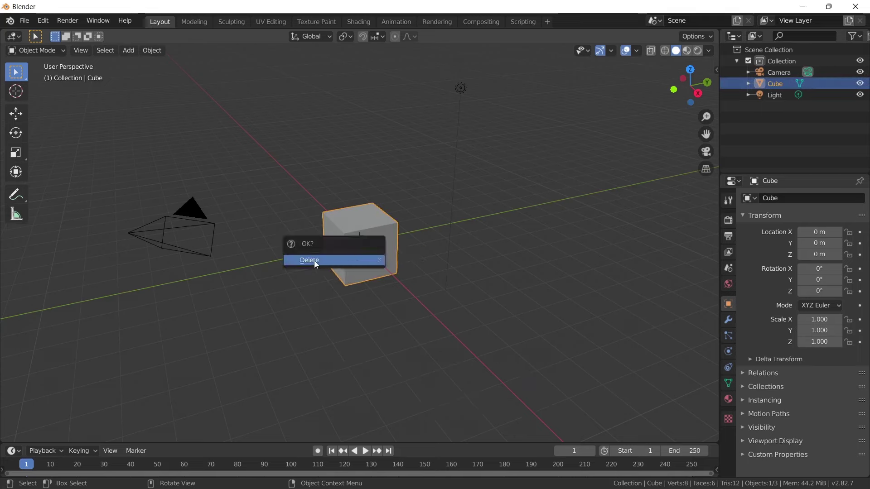
click(316, 261)
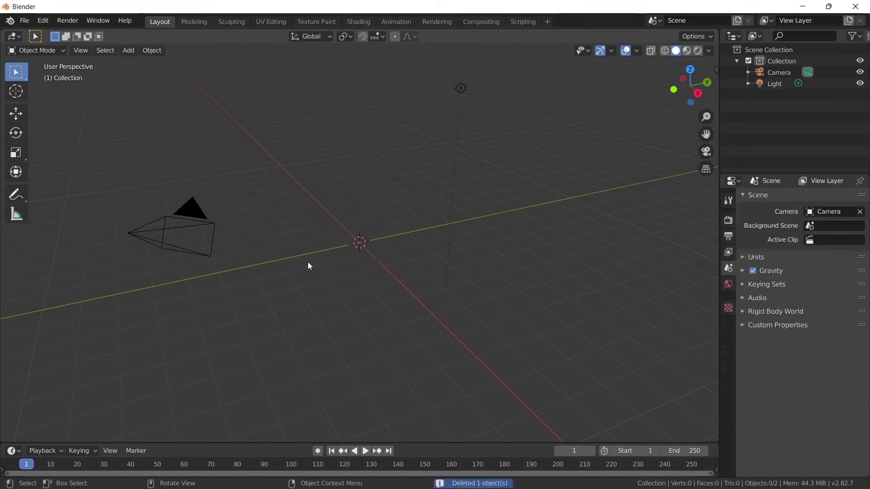
Step: Add an Ico Sphere at the origin with Subdivisions lowered from 2 to 1
click(127, 53)
mouse_move(143, 64)
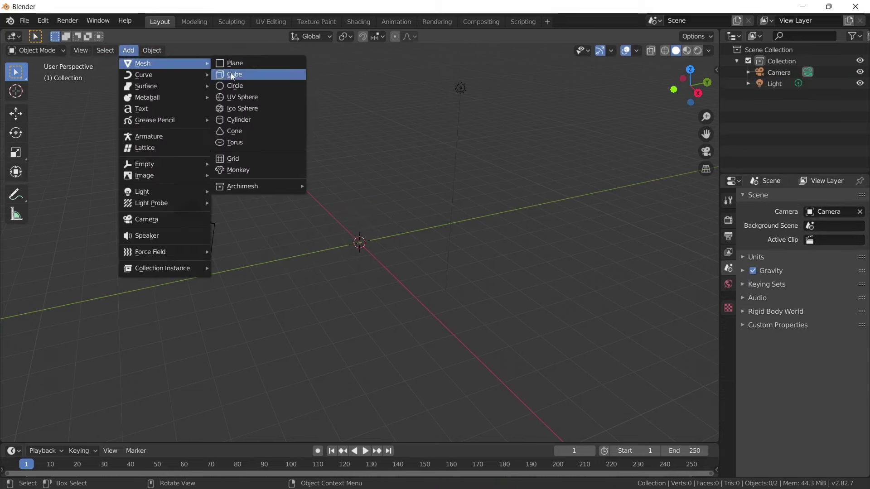
click(239, 112)
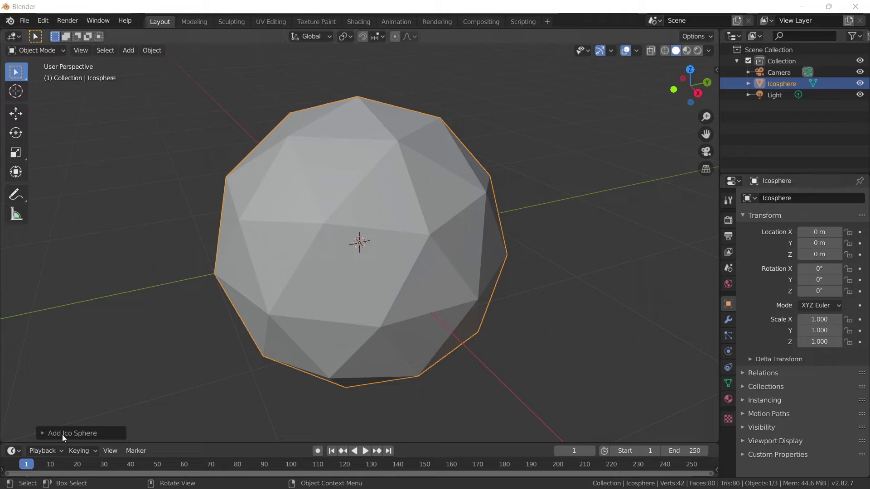
click(43, 434)
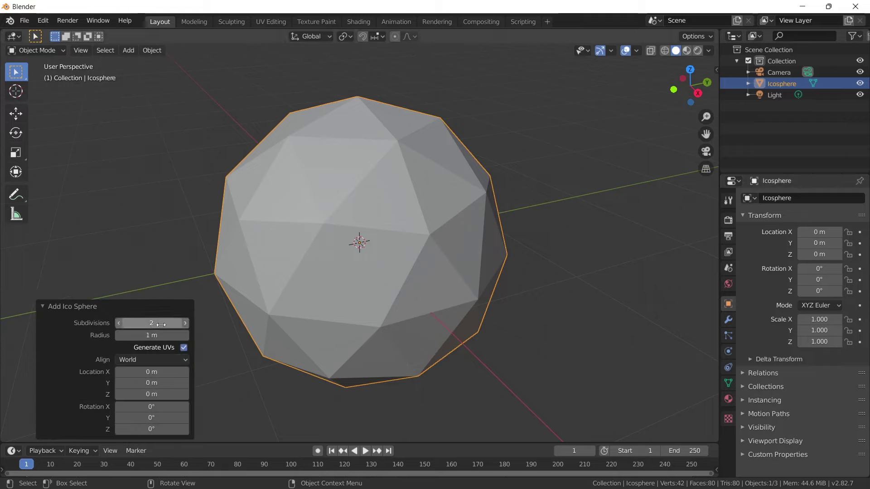
click(119, 323)
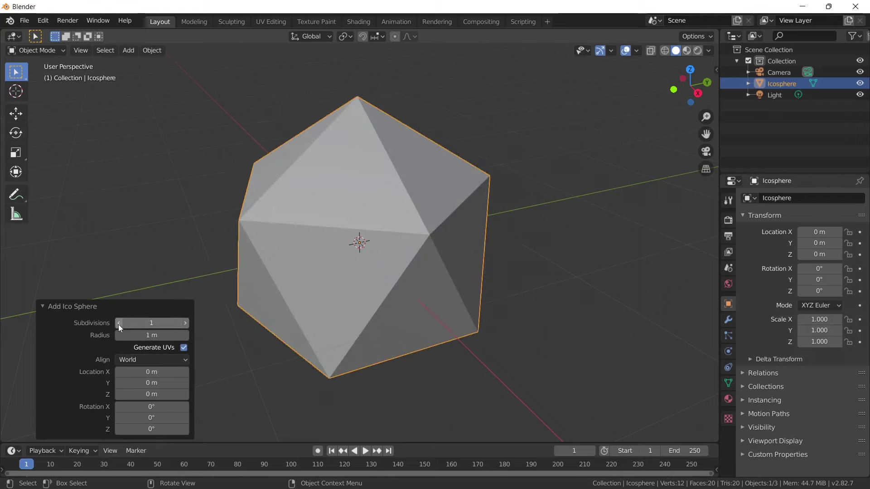
click(41, 309)
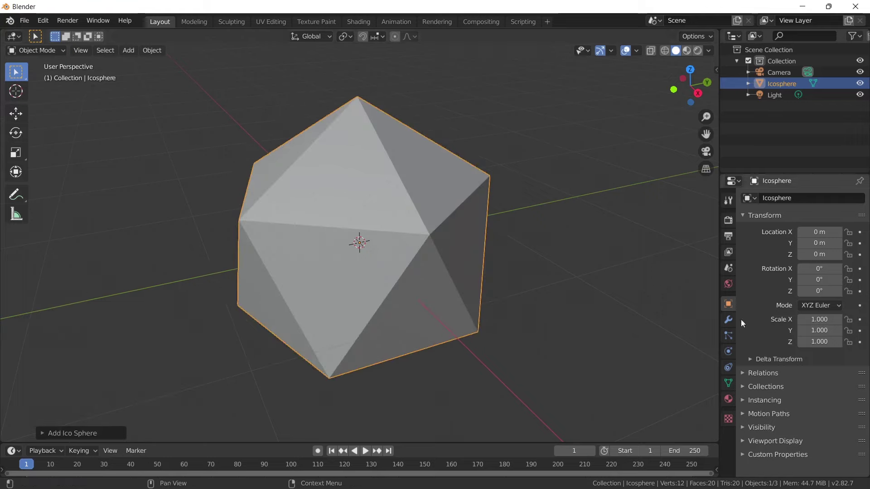
Step: Add a Bevel modifier to the icosphere and set it to Only Vertices
click(728, 321)
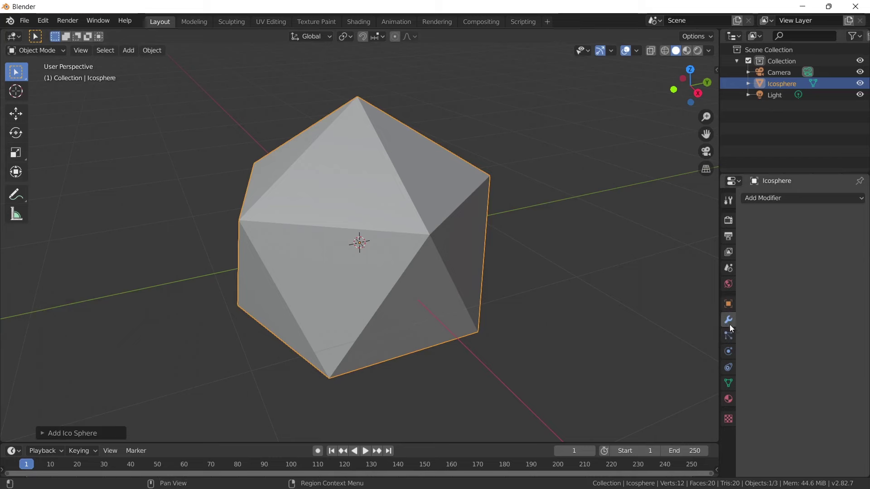
click(761, 199)
click(631, 236)
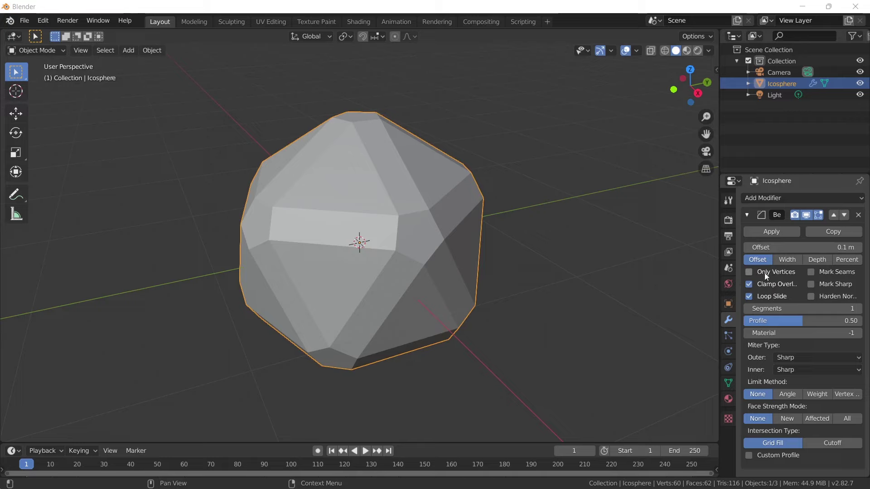
click(749, 272)
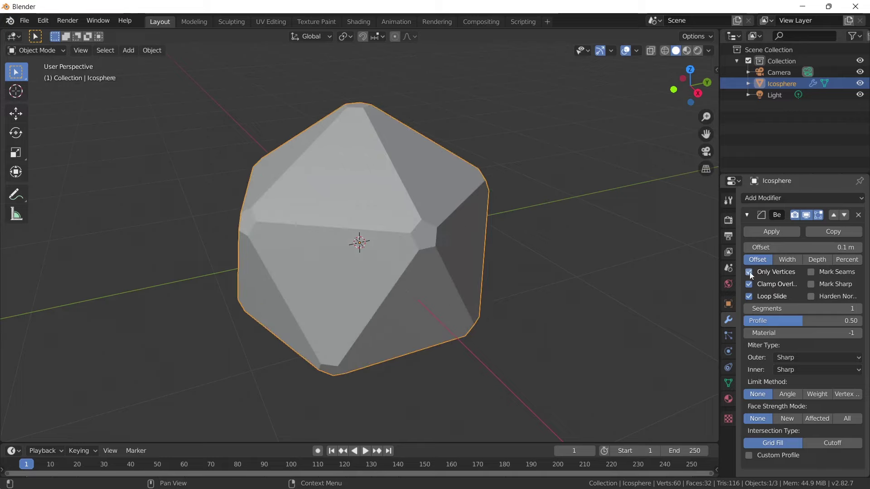
click(748, 272)
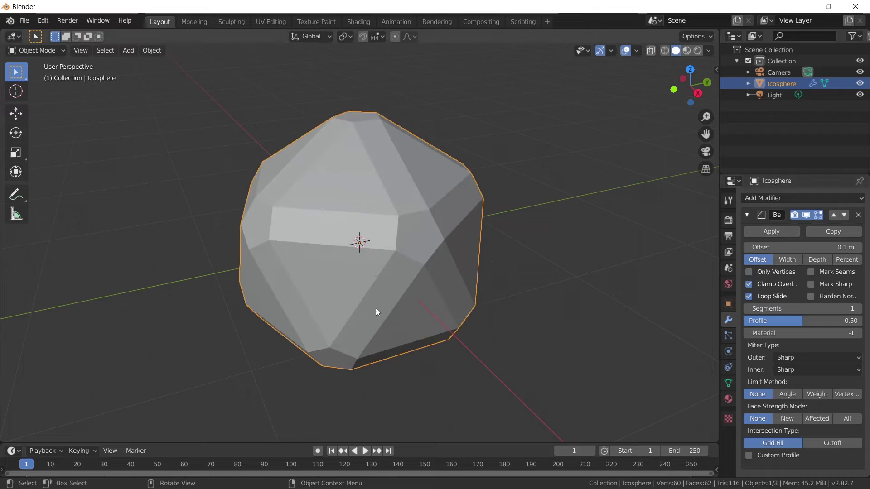
click(782, 274)
click(768, 272)
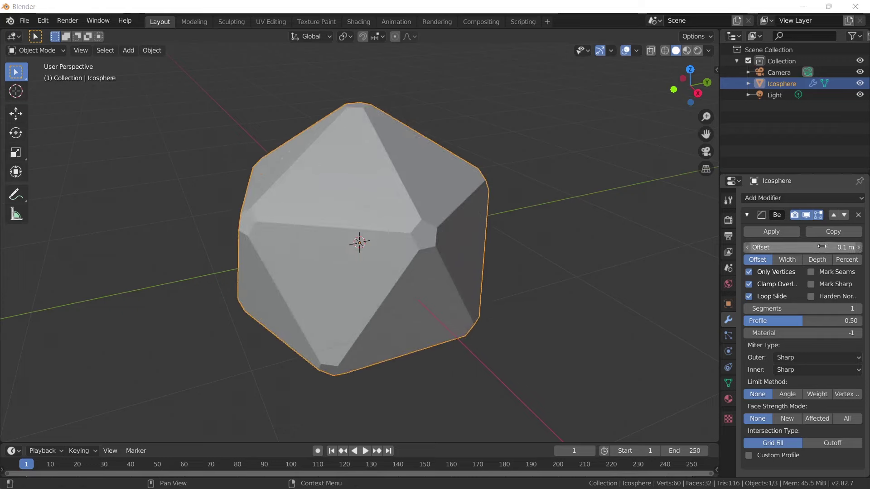
Step: Set the bevel Offset to 0.35 m and orbit to inspect the truncated ball
click(803, 247)
text(.35)
key(Return)
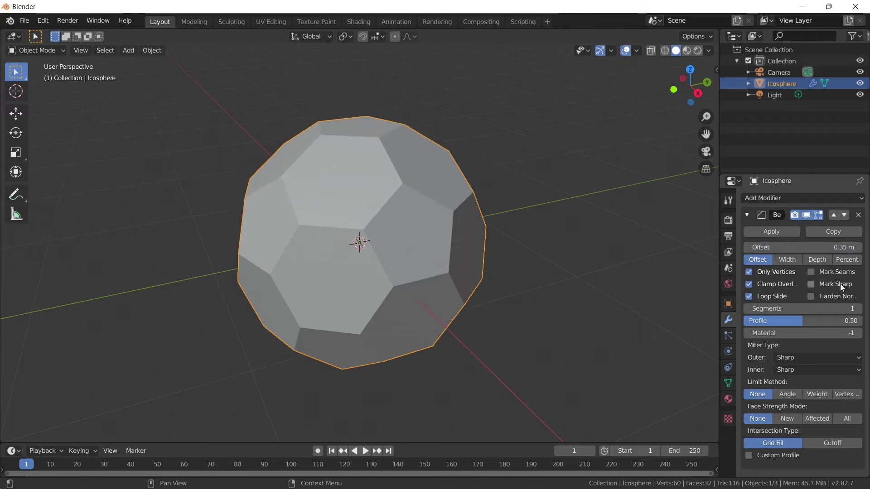
middle_drag(589, 271, 657, 263)
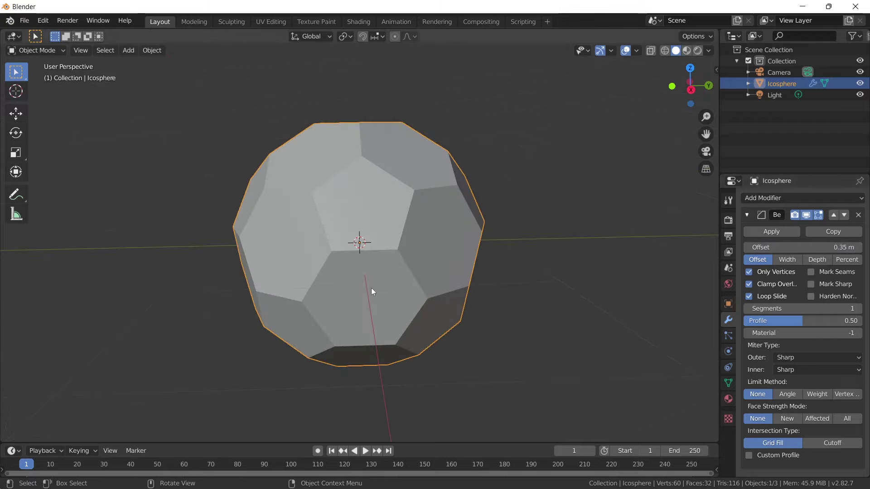
mouse_move(409, 319)
middle_down()
mouse_move(373, 303)
mouse_move(382, 331)
mouse_move(385, 317)
middle_up()
Step: Hide the viewport overlays and apply the Bevel modifier to bake it into the mesh
click(625, 51)
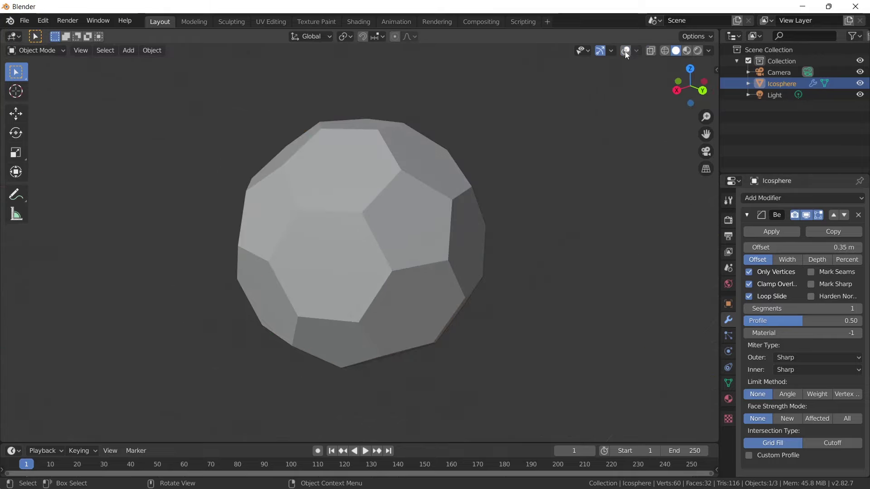
click(760, 231)
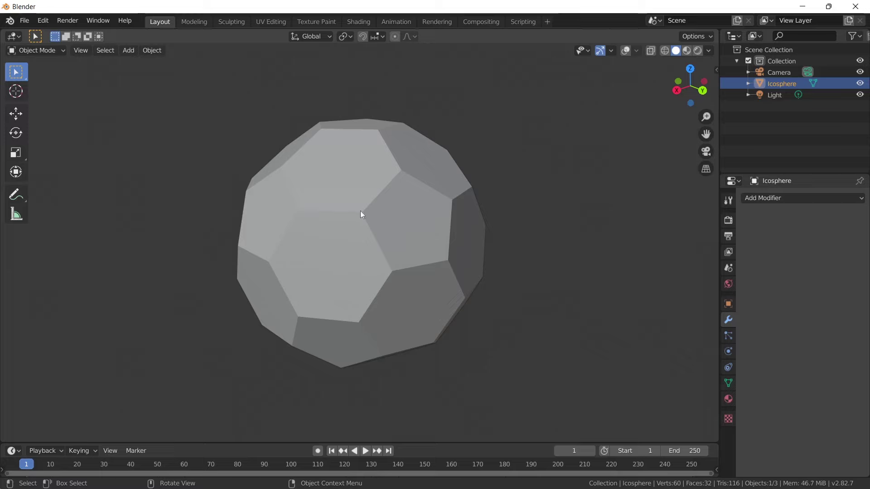
middle_drag(361, 216, 296, 216)
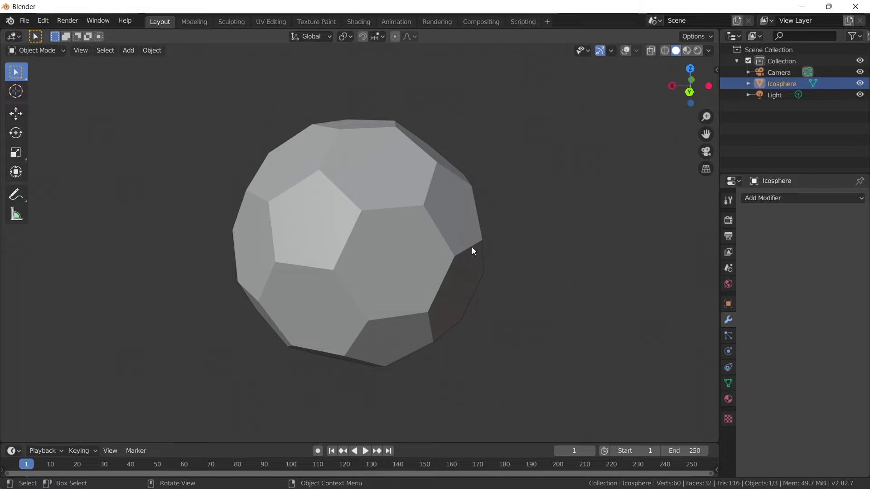
Step: Create a new material named White on the ball
click(728, 400)
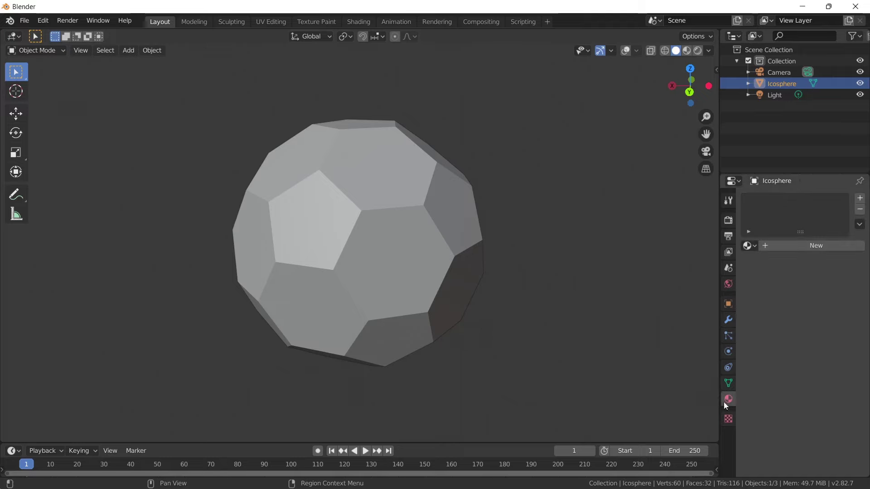
click(817, 247)
text(White)
key(Return)
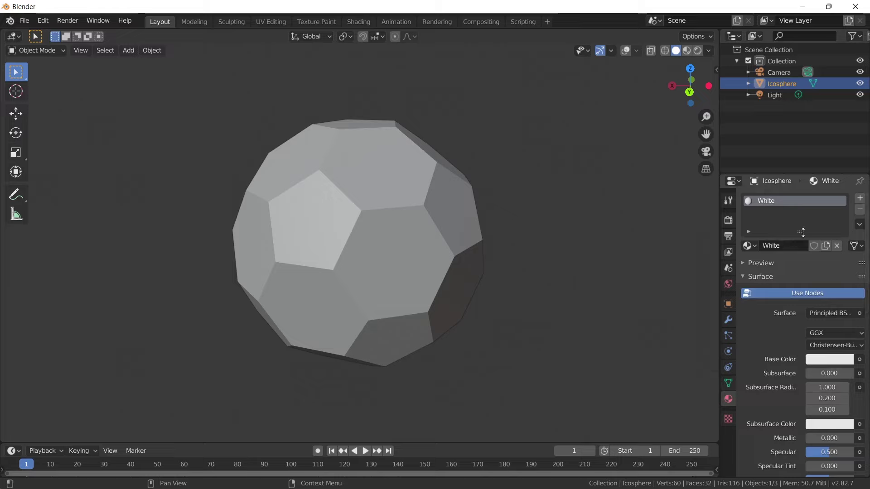
Step: Add a second material slot named Black with its base colour set to black
click(859, 198)
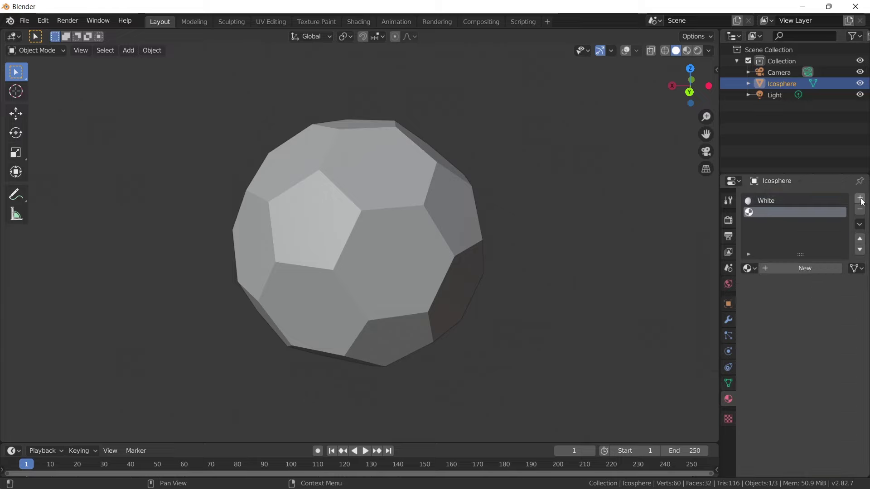
click(799, 268)
double_click(776, 267)
text(Black)
key(Return)
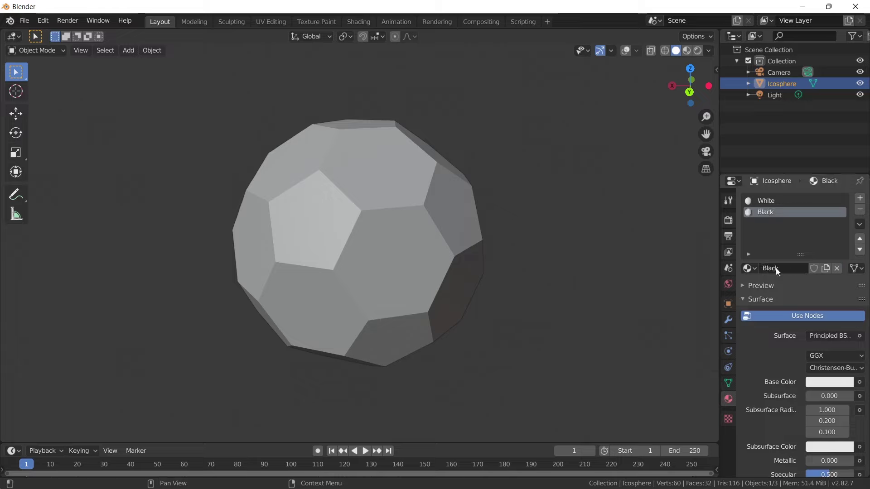
click(832, 383)
drag(844, 225, 842, 303)
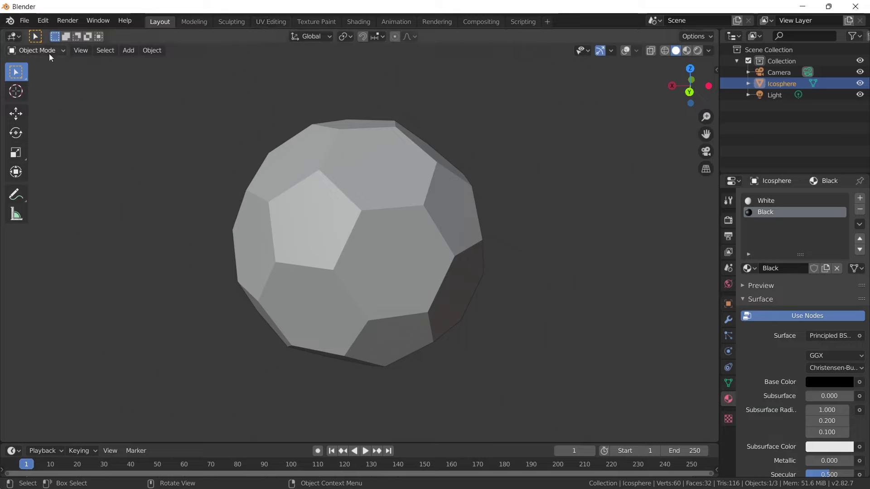
Step: Enter Edit Mode with face select, pick one pentagon, and turn overlays back on
click(37, 51)
click(31, 76)
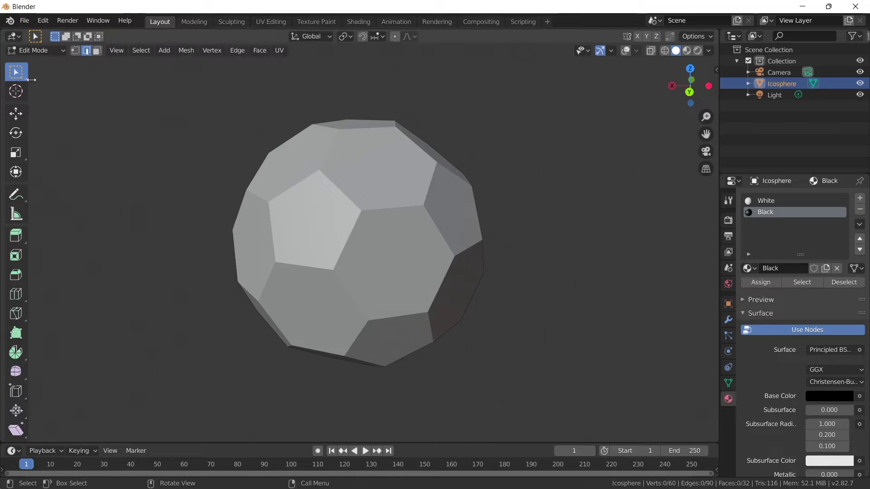
click(96, 51)
click(315, 220)
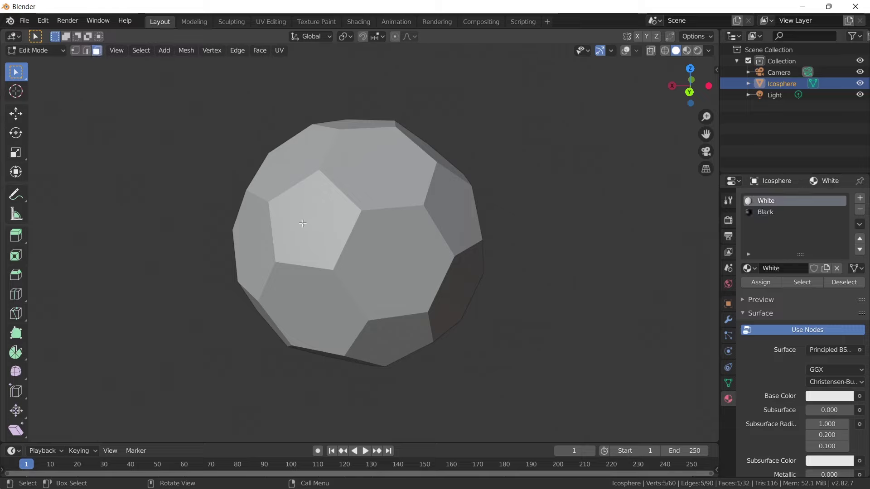
click(624, 50)
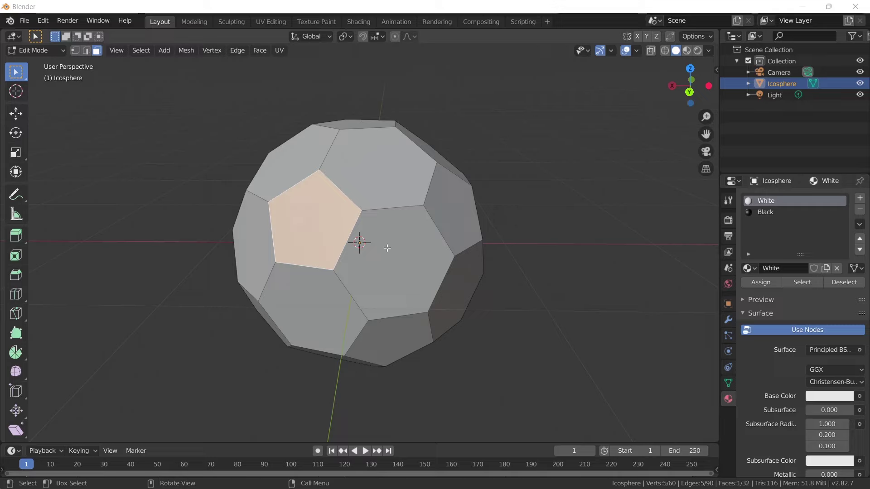
Step: Select all pentagons by Polygon Sides, assign them Black, and switch to Rendered shading
click(140, 51)
mouse_move(164, 174)
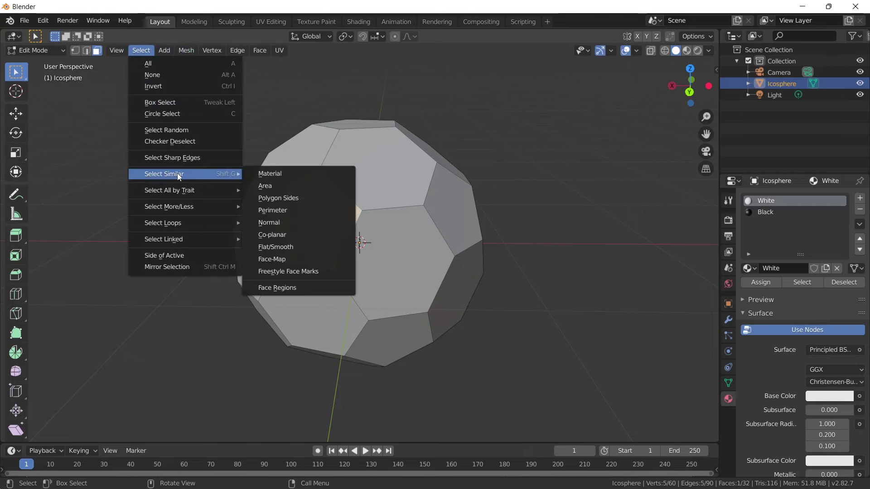
click(290, 199)
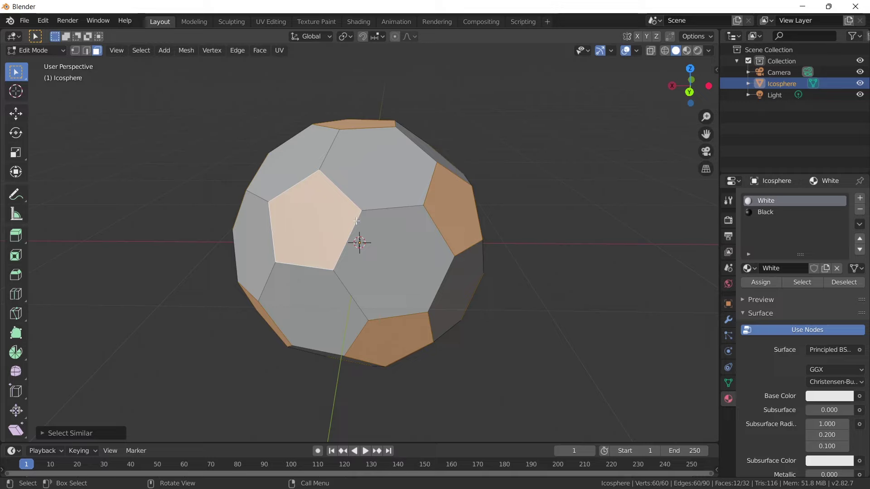
click(766, 211)
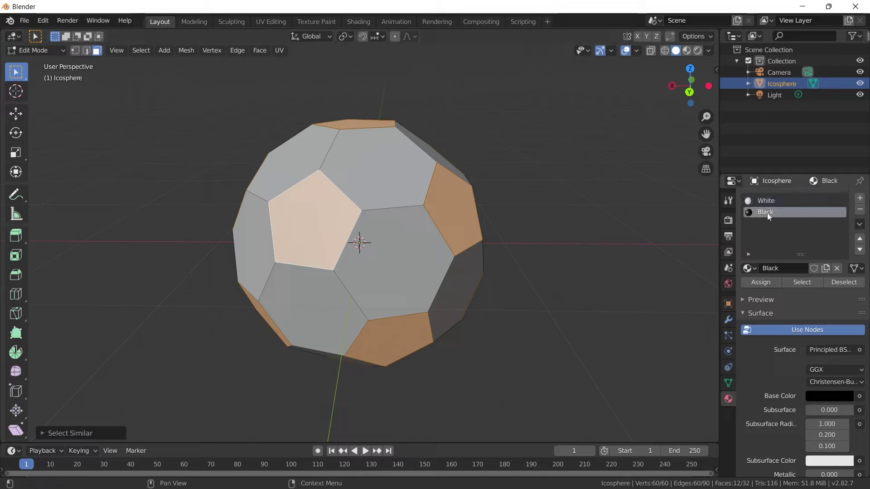
click(760, 283)
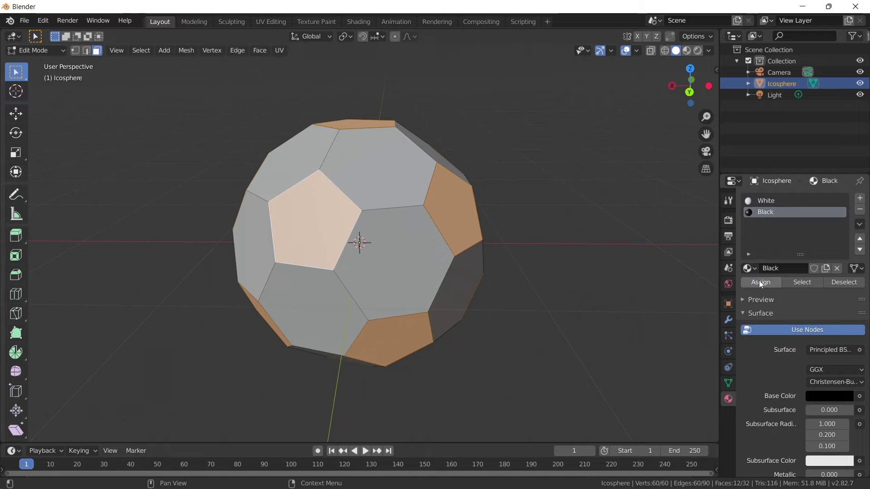
click(699, 51)
key(alt+a)
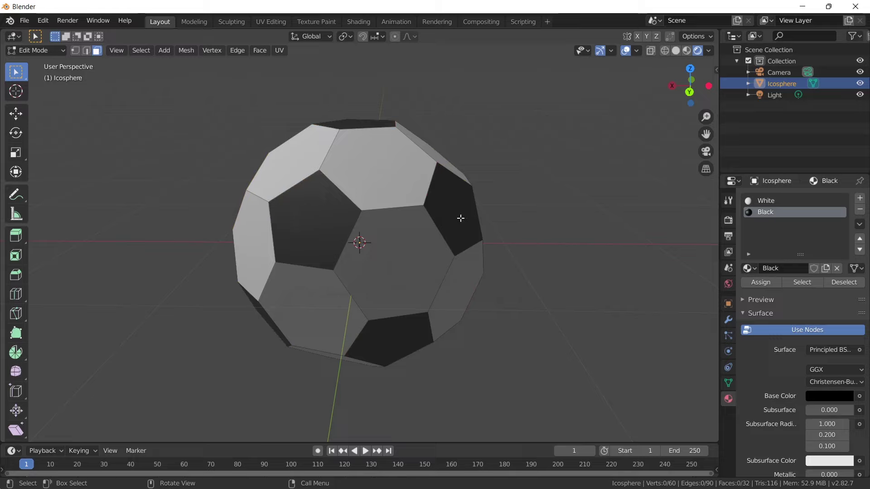
Step: Select all 32 faces of the ball, hexagons and pentagons alike
click(379, 167)
click(141, 50)
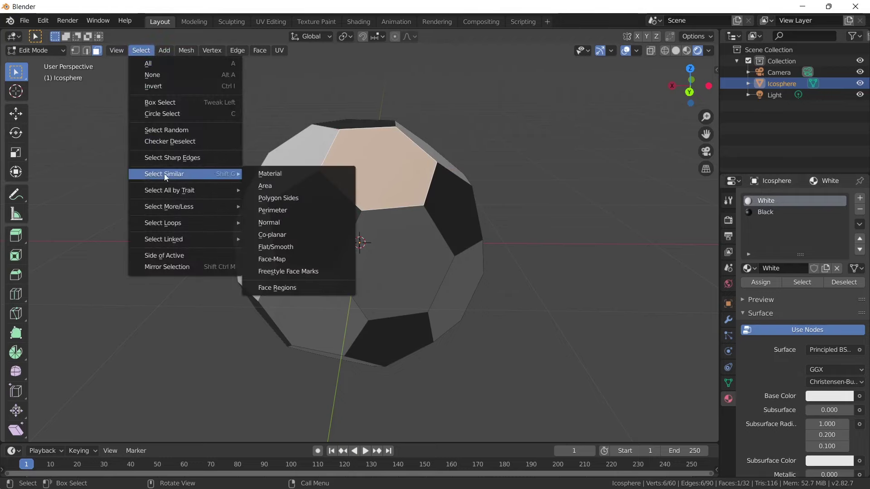
click(292, 199)
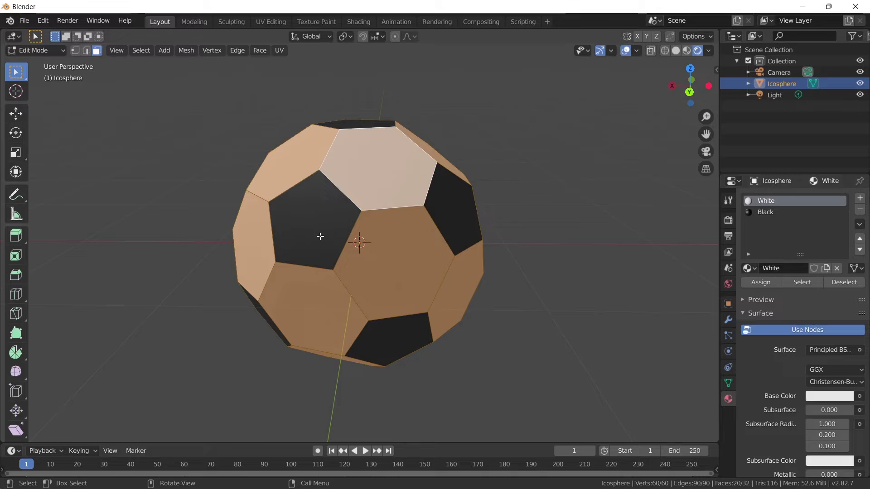
key(a)
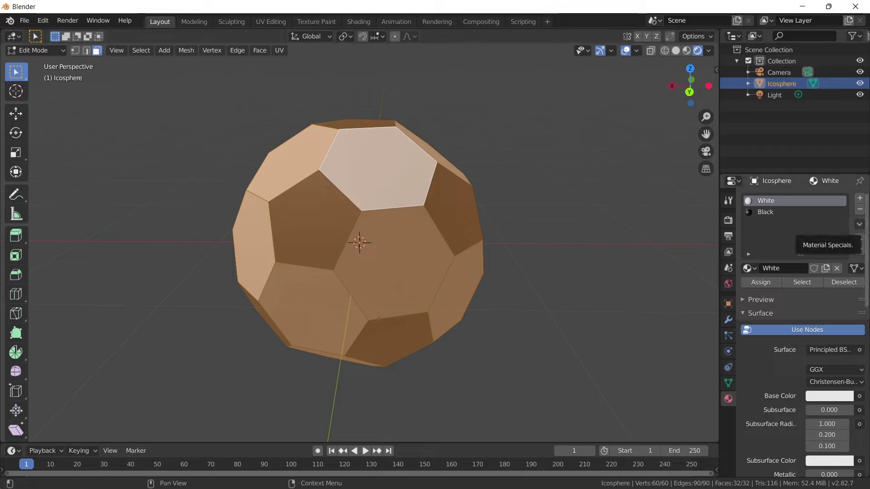
click(15, 240)
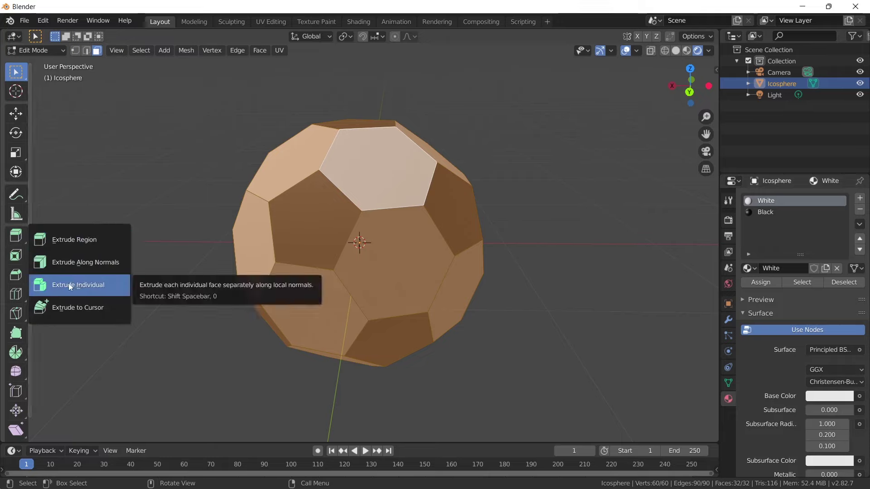
Step: Extrude every face individually with an Offset of -0.04 m
click(72, 284)
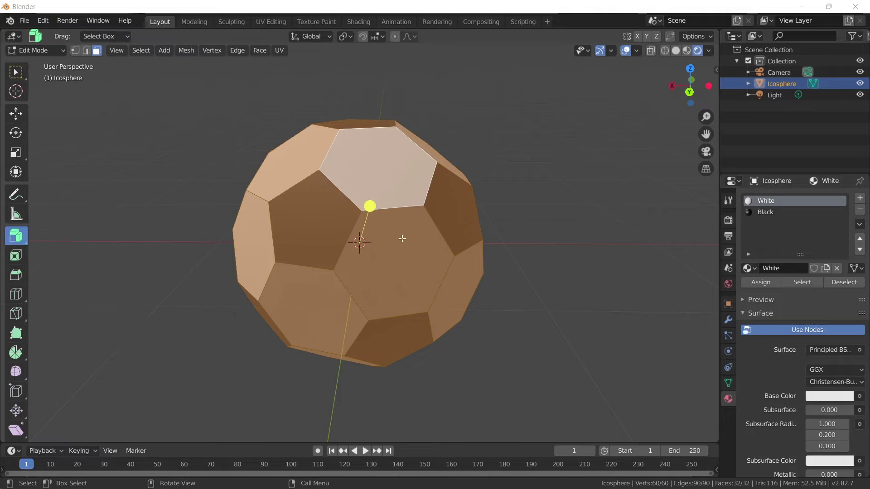
mouse_move(370, 207)
mouse_down()
mouse_move(383, 191)
mouse_move(375, 204)
mouse_up()
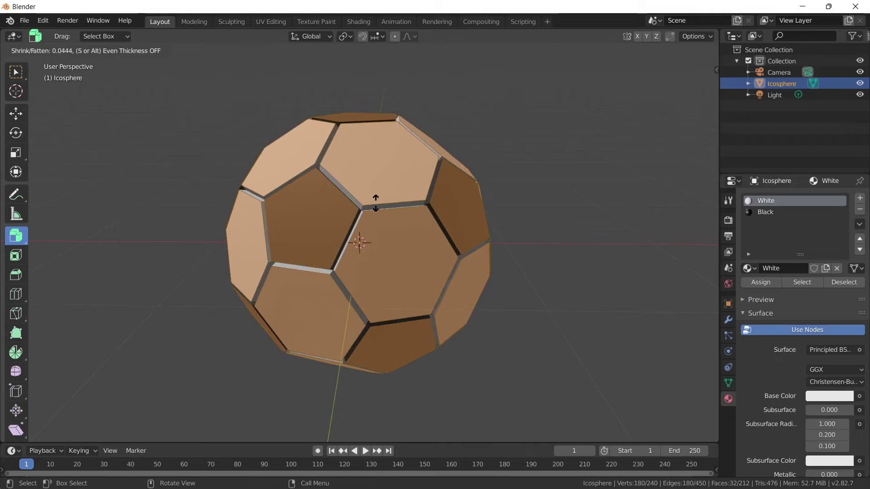
drag(375, 204, 375, 202)
click(44, 434)
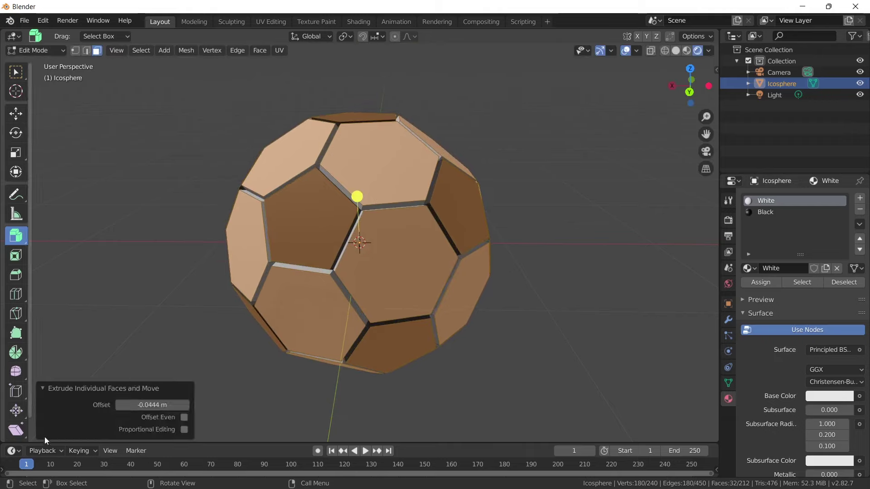
click(152, 404)
text(0.04)
key(Return)
click(152, 405)
text(-0.04)
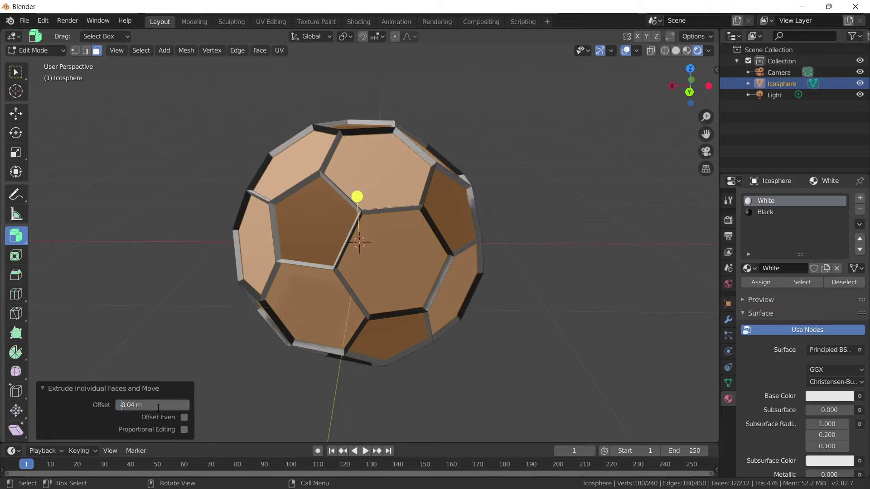
key(Return)
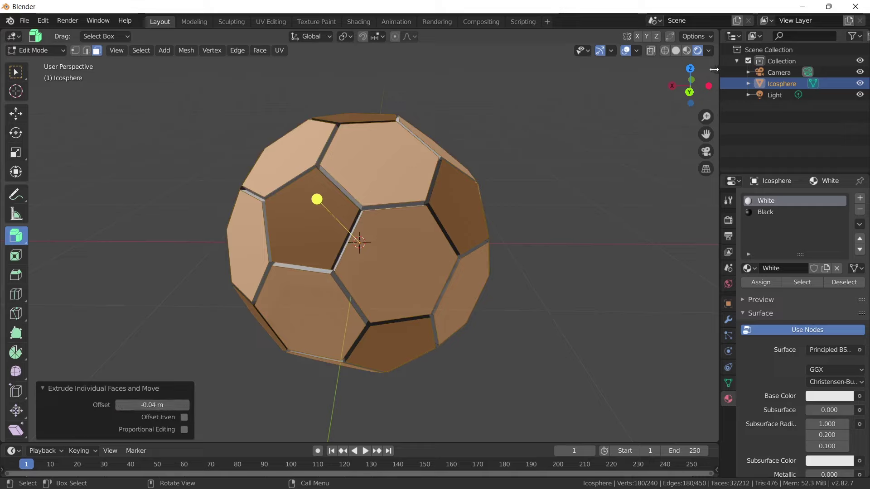
Step: Set the Mean Crease of all edges to 1.00 in the sidebar
drag(715, 69, 591, 136)
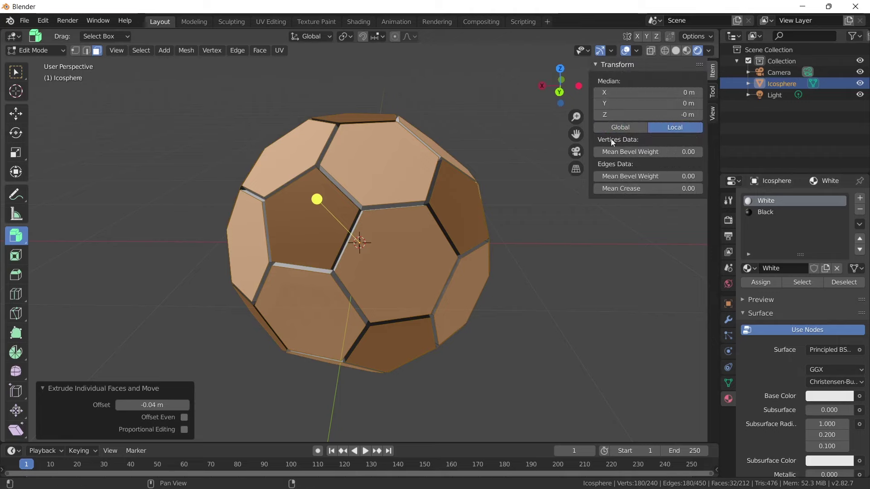
click(655, 189)
text(1)
key(Return)
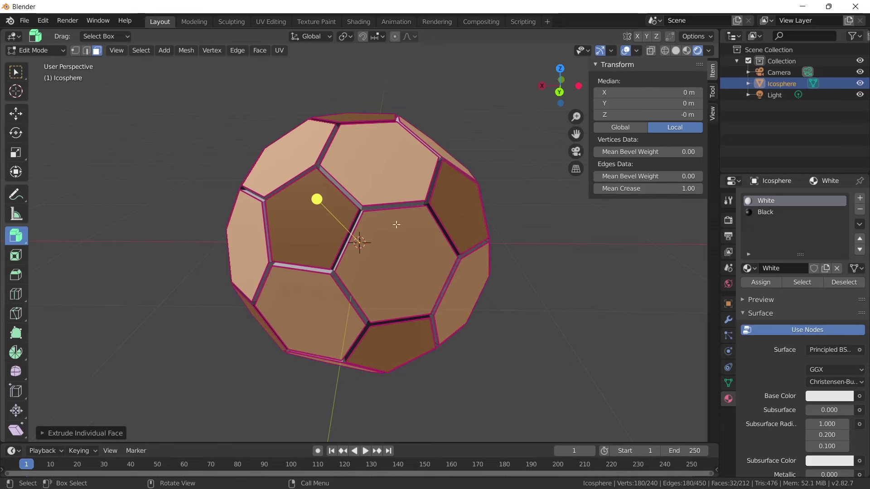
click(40, 51)
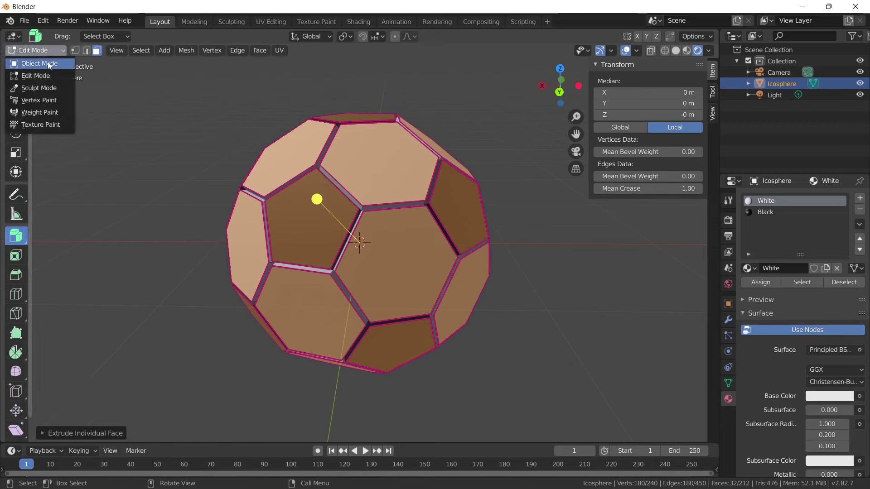
Step: Return to Object Mode and add a Simple Subdivision Surface modifier with Render and Viewport at 3
click(37, 64)
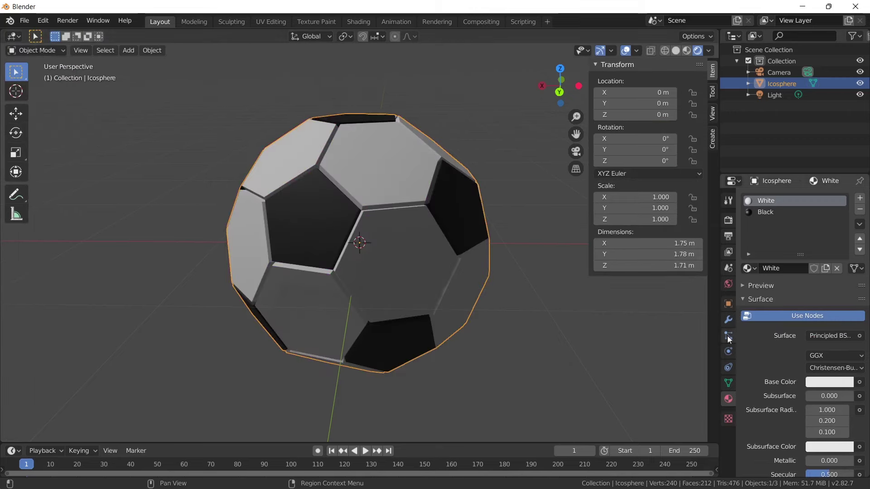
click(727, 320)
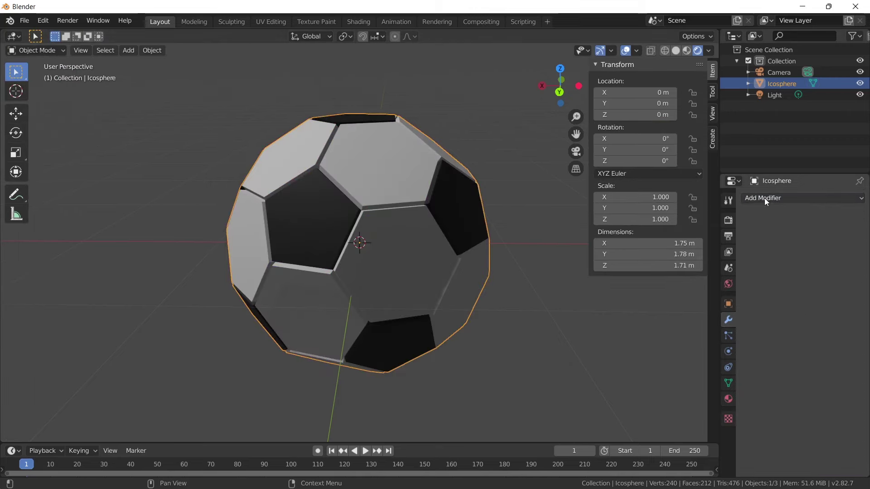
click(788, 198)
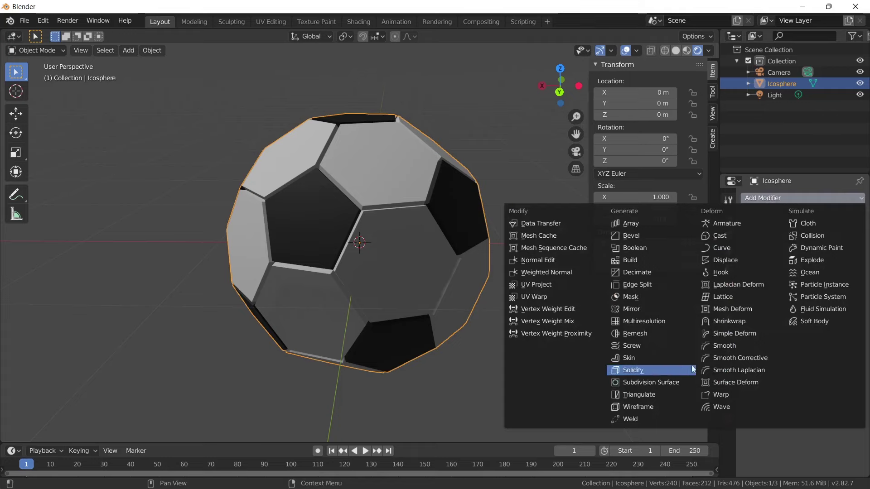
click(643, 384)
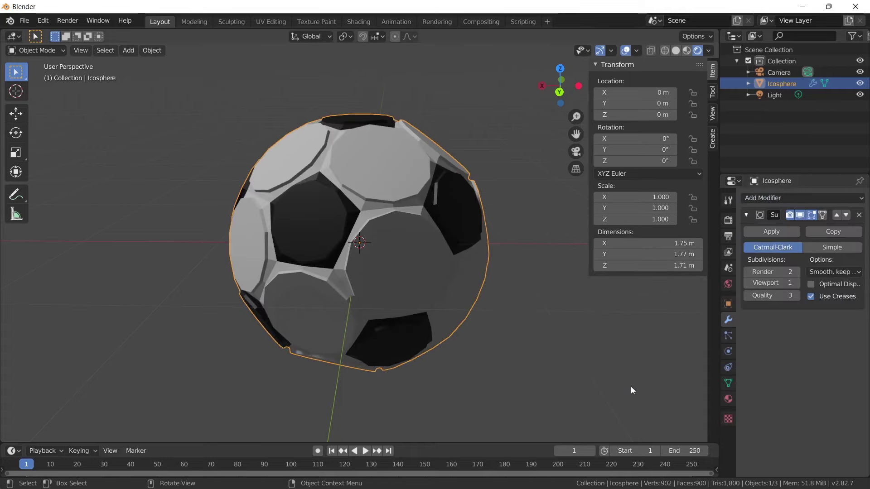
click(830, 249)
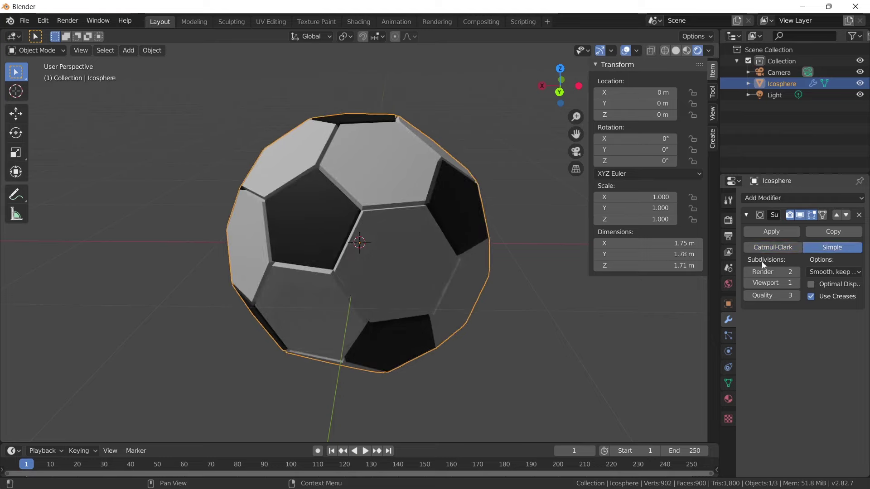
click(798, 272)
click(797, 283)
click(796, 283)
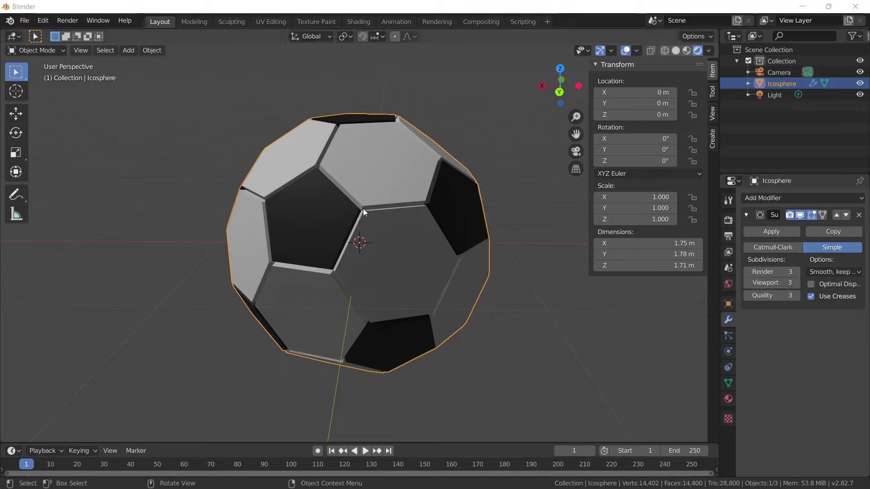
click(780, 200)
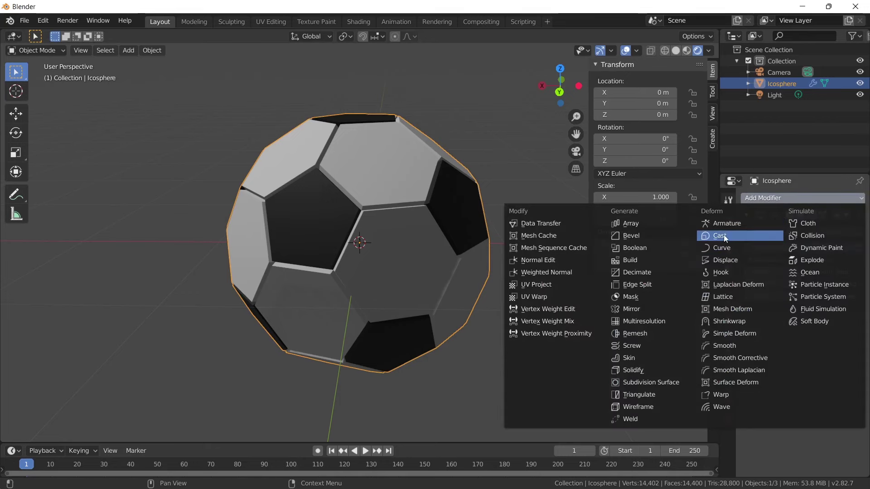
Step: Add a Cast modifier to the ball and set its factor to 0.9
click(723, 235)
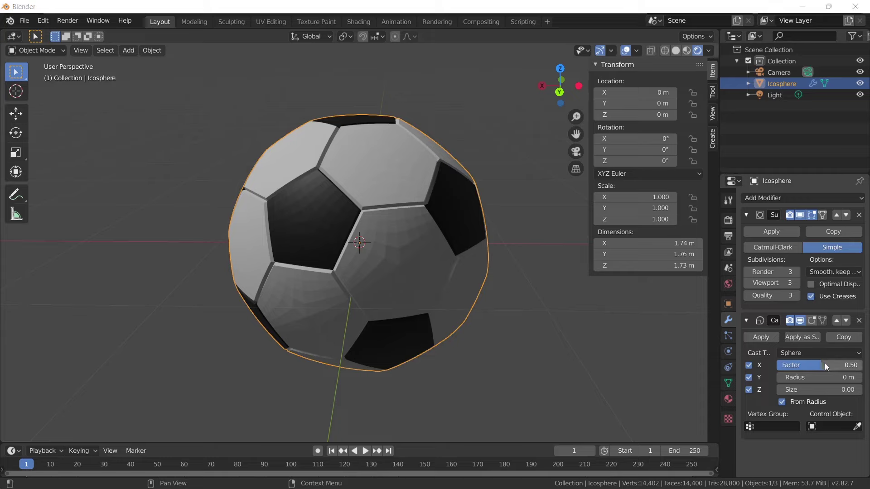
drag(817, 366, 819, 366)
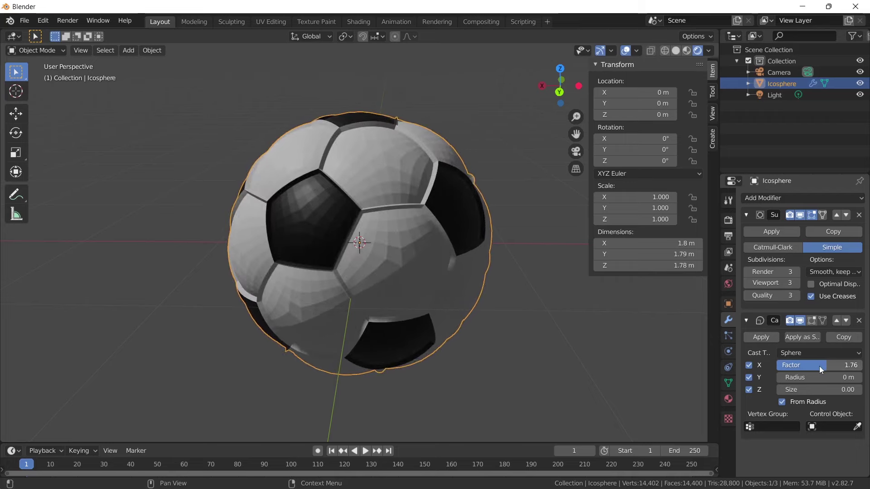
double_click(819, 366)
text(.9)
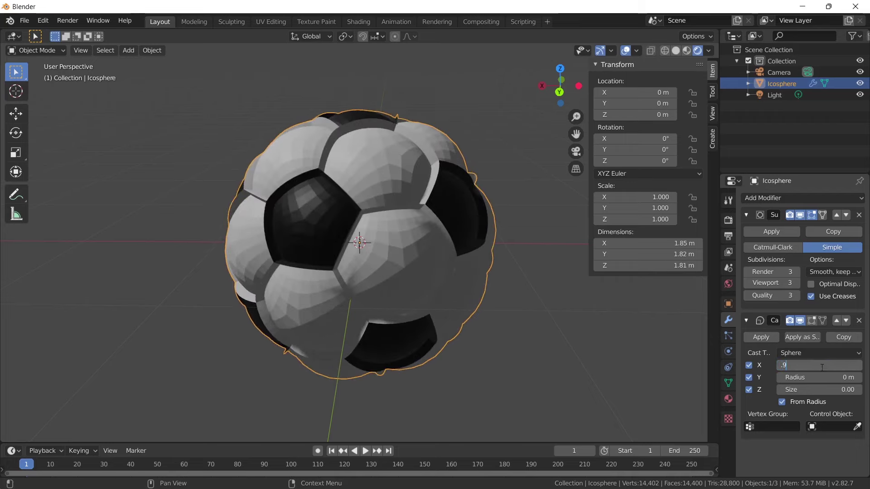
key(Return)
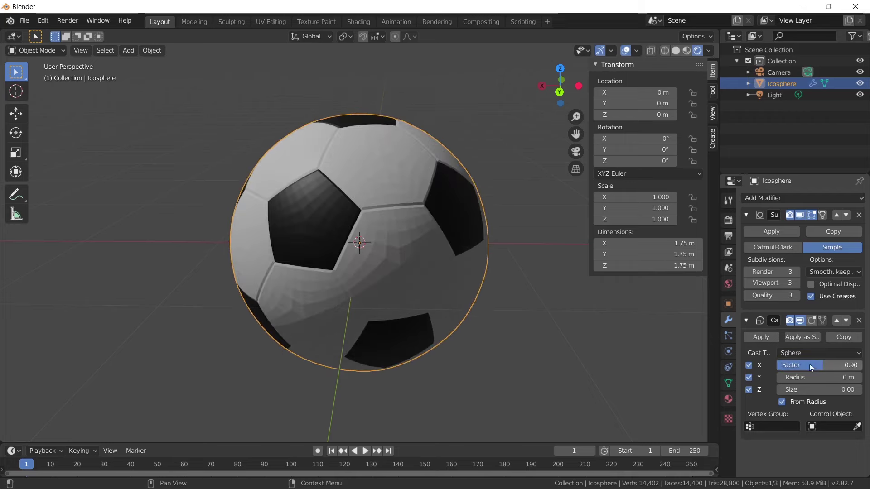
Step: Shade the ball smooth
right_click(395, 240)
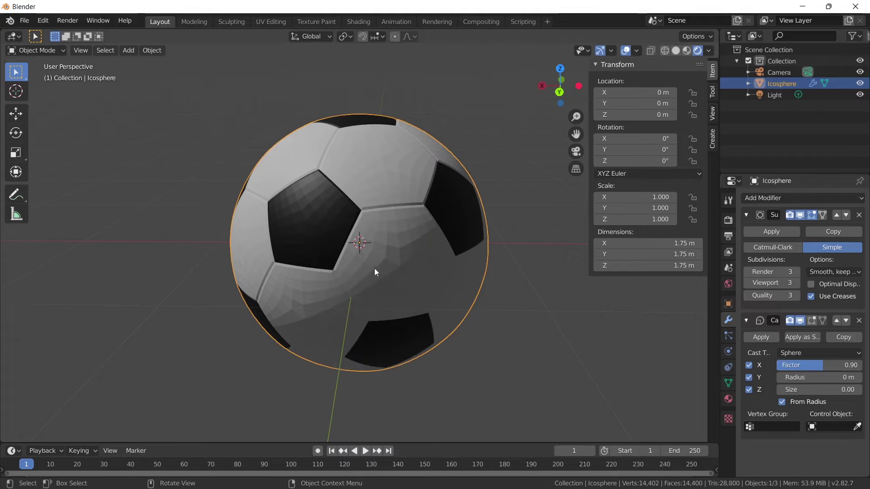
right_click(397, 246)
click(349, 225)
mouse_move(348, 225)
middle_down()
mouse_move(321, 245)
mouse_move(322, 273)
mouse_move(593, 290)
middle_up()
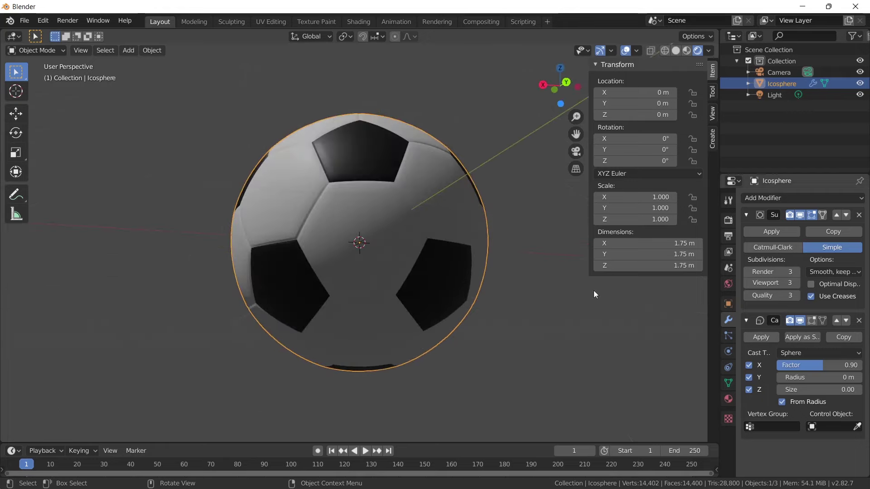
Step: Try a Cast factor of 0.95, then settle on 0.8
click(847, 367)
text(.95)
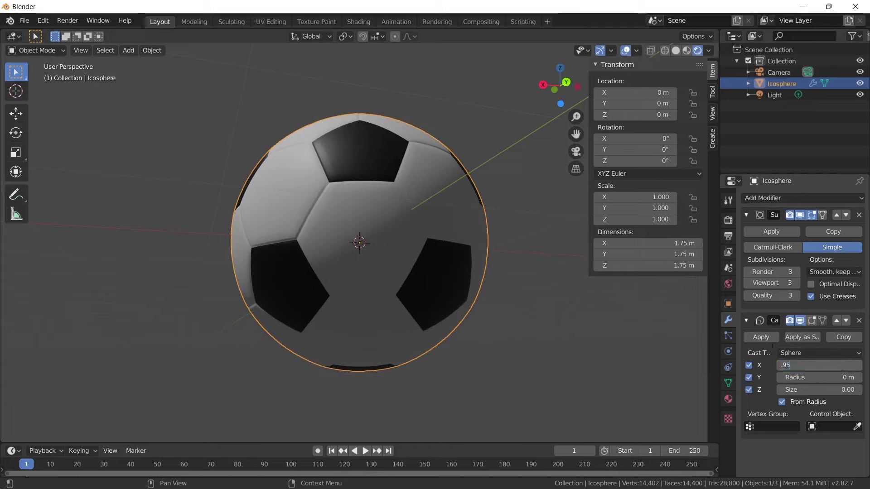
key(Return)
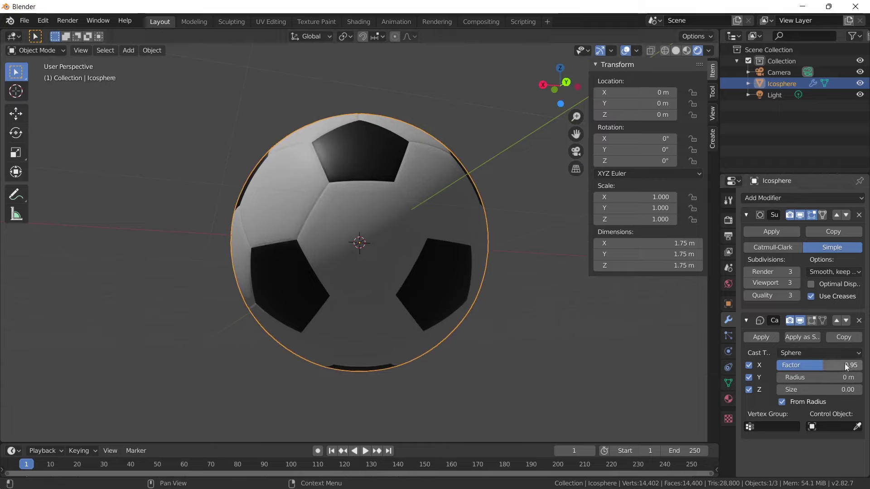
click(846, 366)
text(.8)
key(Return)
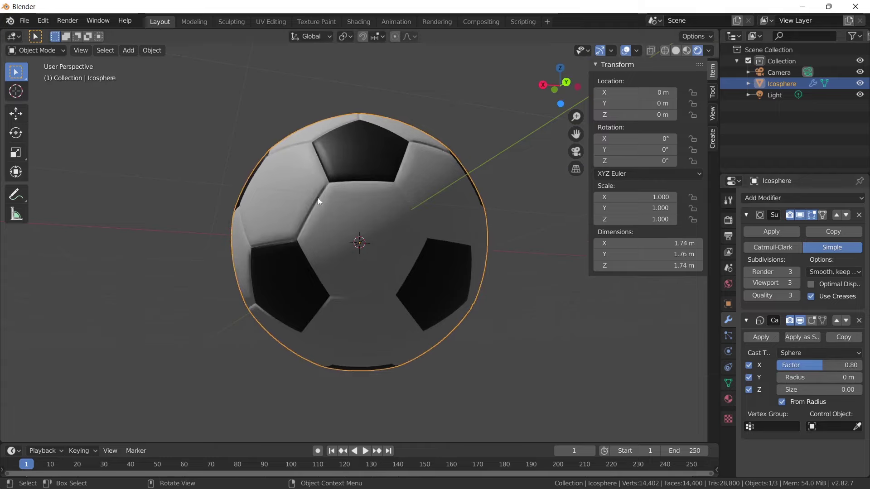
mouse_move(317, 198)
middle_down()
mouse_move(390, 221)
mouse_move(338, 250)
mouse_move(278, 245)
mouse_move(348, 241)
mouse_move(349, 254)
middle_up()
Step: Add a mesh plane and scale it up into a large ground floor
scroll(349, 254, down, 3)
key(shift+a)
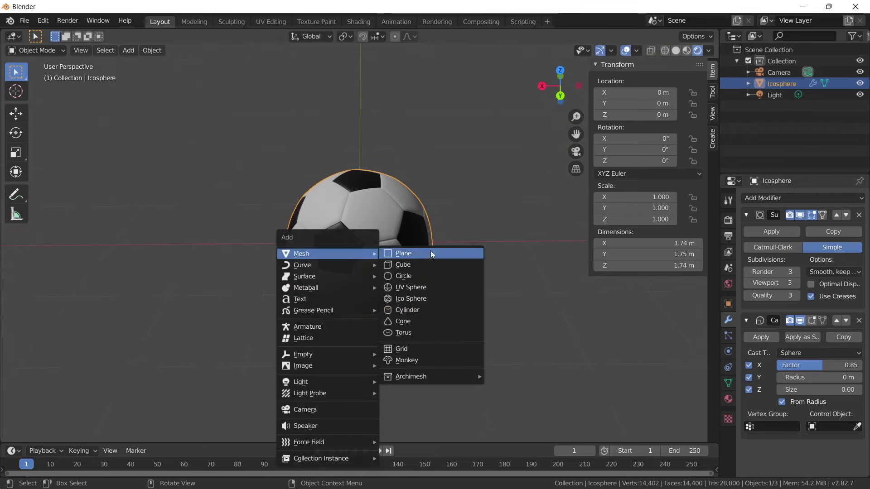
click(419, 253)
key(s)
Step: Set the render engine to Cycles and show the viewport in Rendered shading
click(408, 280)
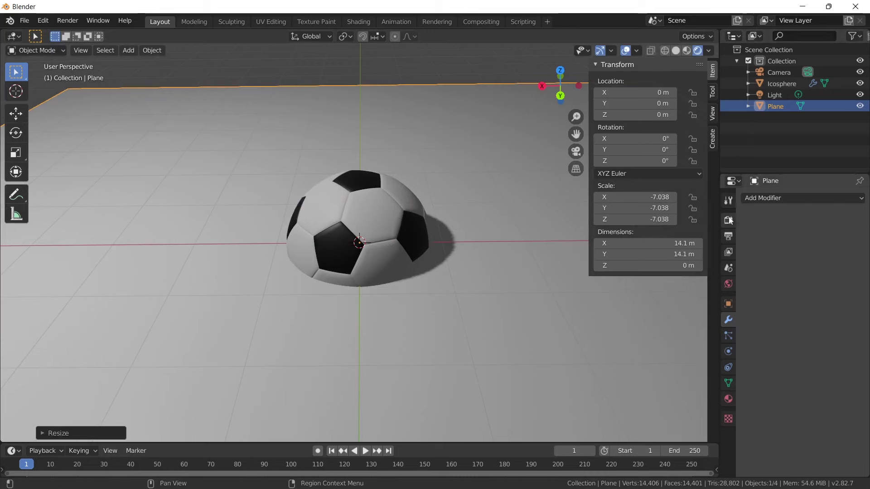
click(728, 221)
click(697, 51)
middle_drag(350, 271, 354, 268)
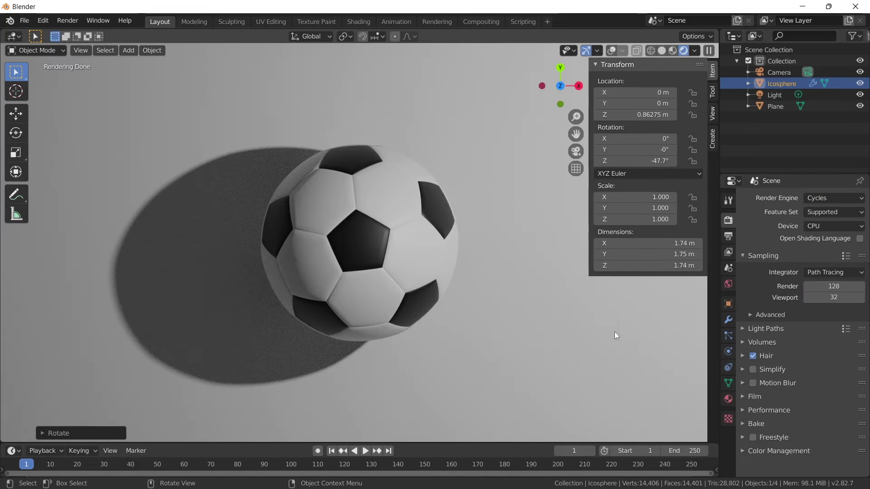